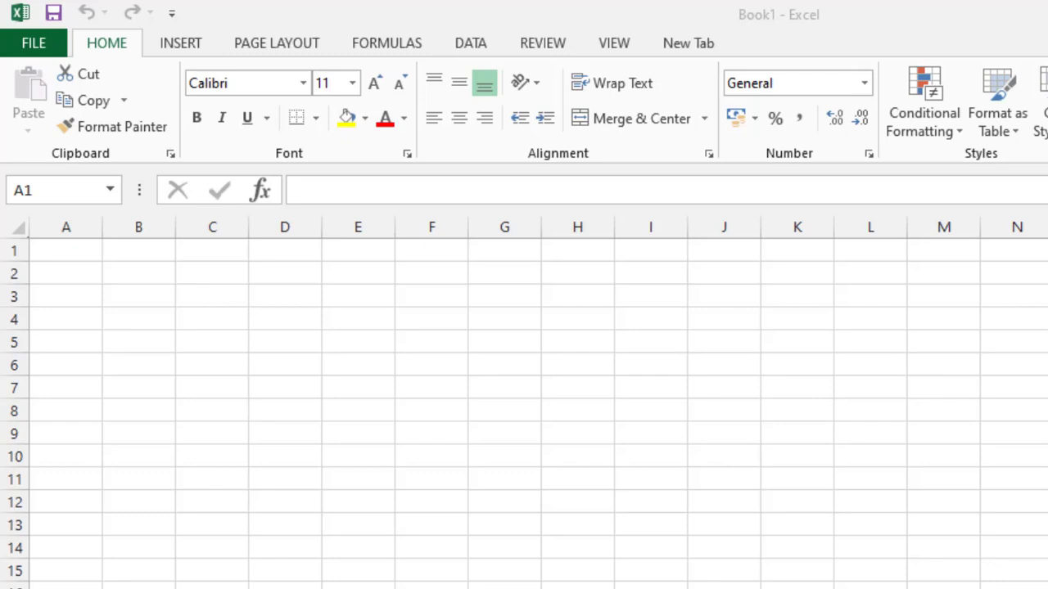
- Browse the Page Layout, Formulas, Data and Review ribbon tabs
{"action": "left_click", "coordinate": [205, 45]}
{"action": "left_click", "coordinate": [293, 45]}
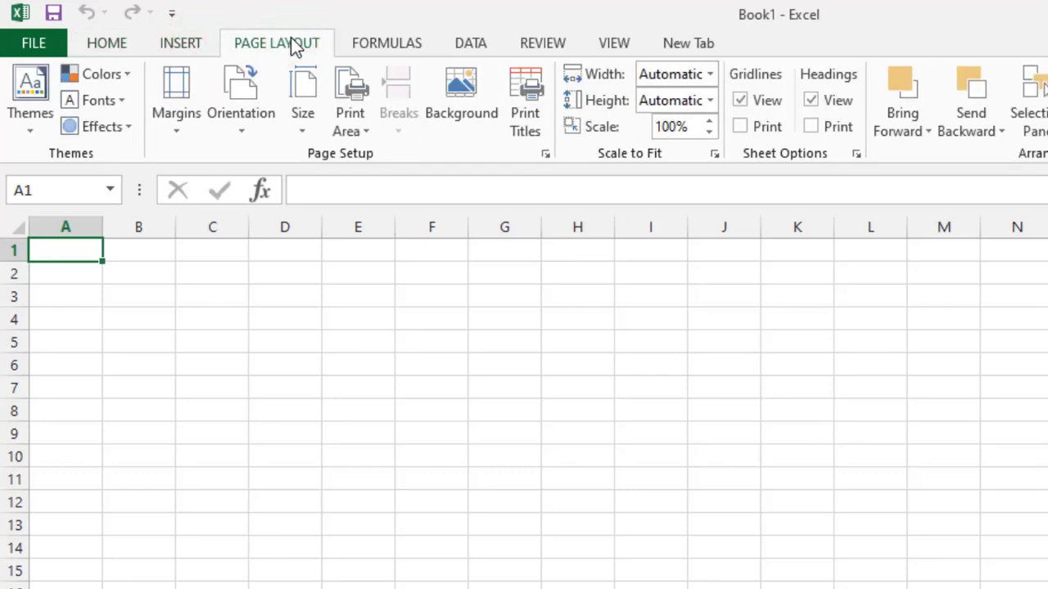
{"action": "left_click", "coordinate": [384, 37]}
{"action": "left_click", "coordinate": [465, 53]}
{"action": "left_click", "coordinate": [542, 41]}
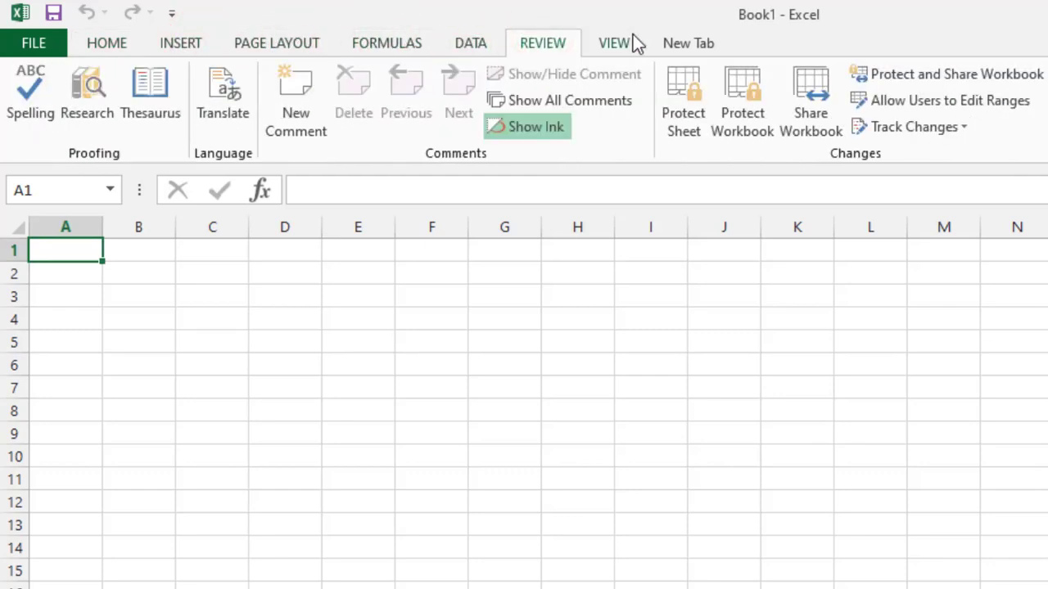
- Step through the View, custom New Tab and Home tabs, ending on Insert
{"action": "left_click", "coordinate": [598, 43]}
{"action": "left_click", "coordinate": [684, 46]}
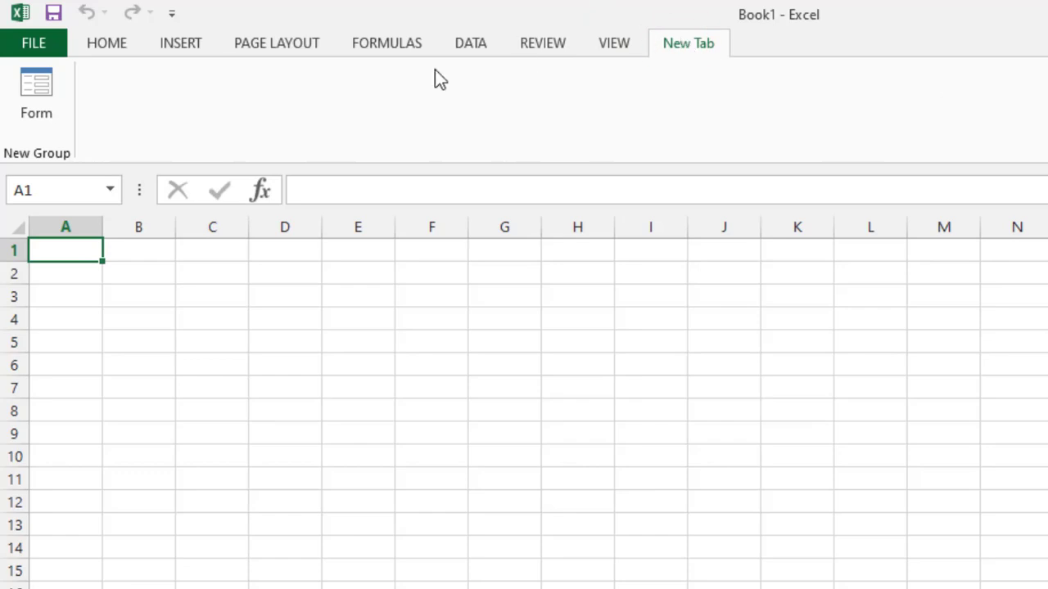
{"action": "left_click", "coordinate": [97, 54]}
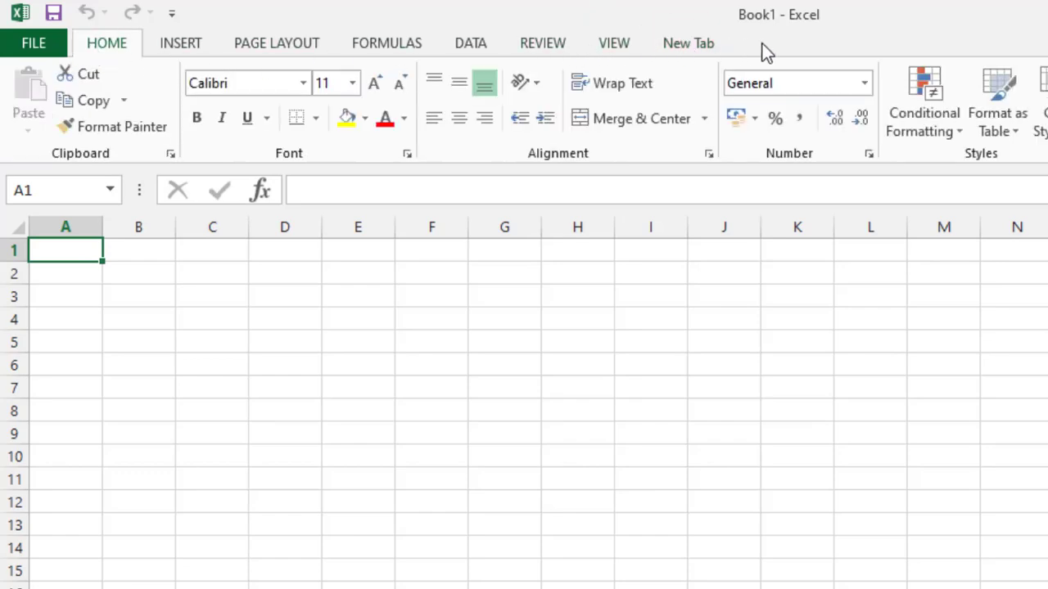
{"action": "left_click", "coordinate": [166, 40]}
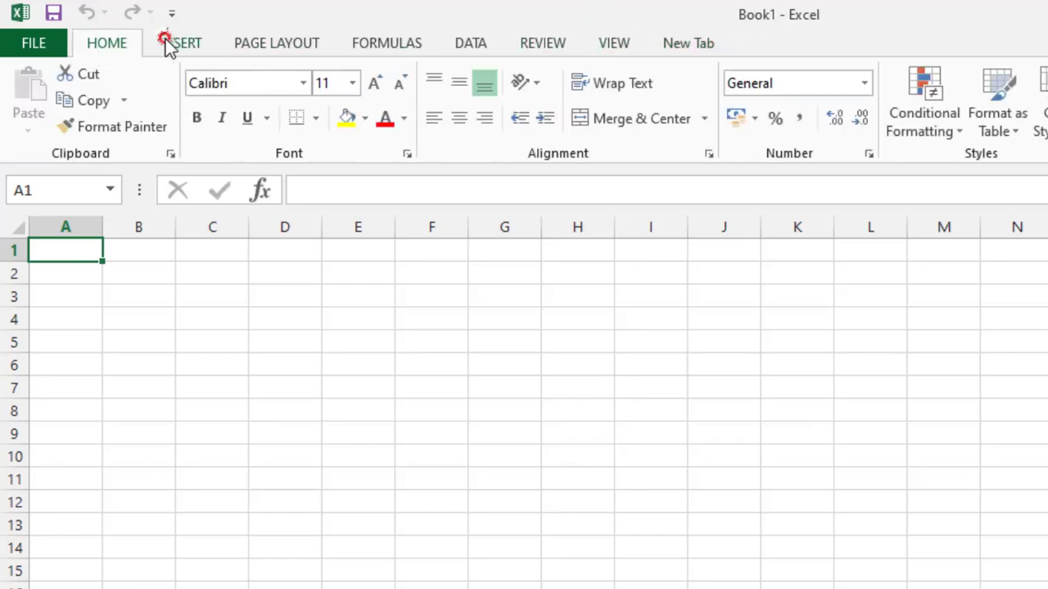
{"action": "left_click", "coordinate": [112, 41]}
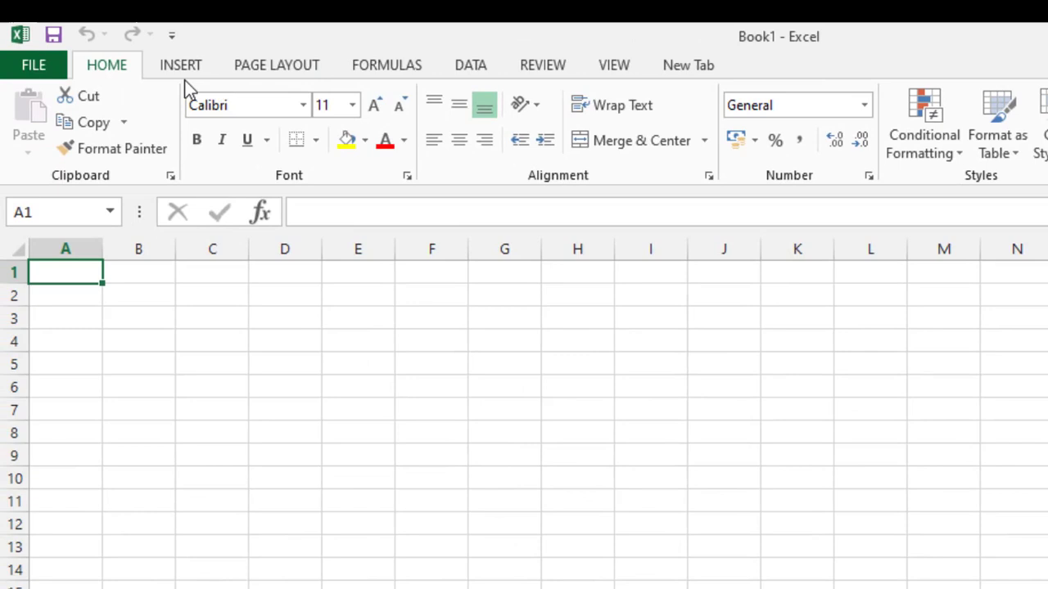
{"action": "left_click", "coordinate": [177, 65]}
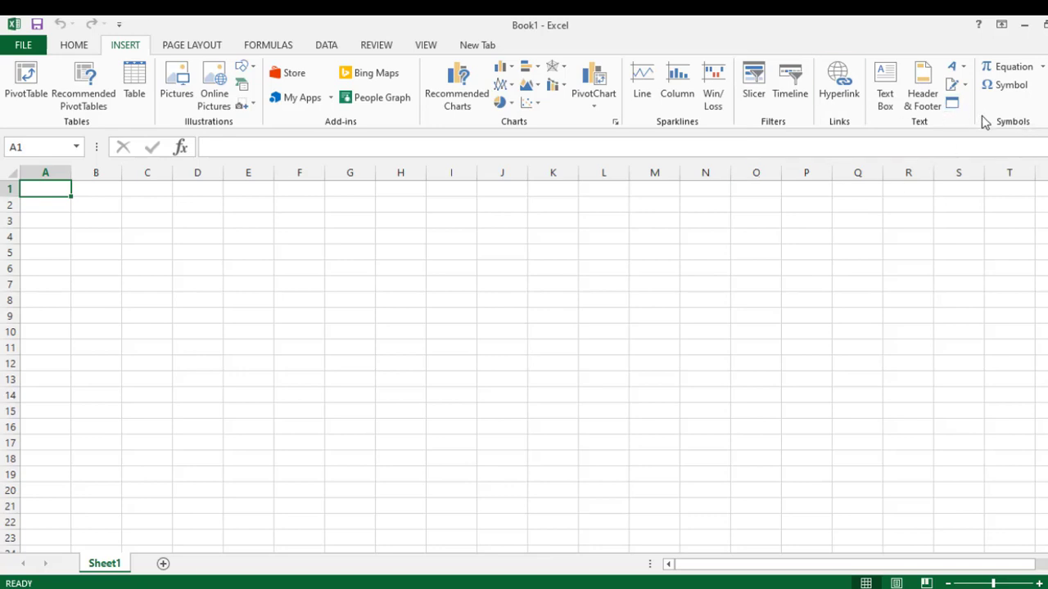
- Switch the ribbon to the Page Layout tab
{"action": "left_click", "coordinate": [205, 47]}
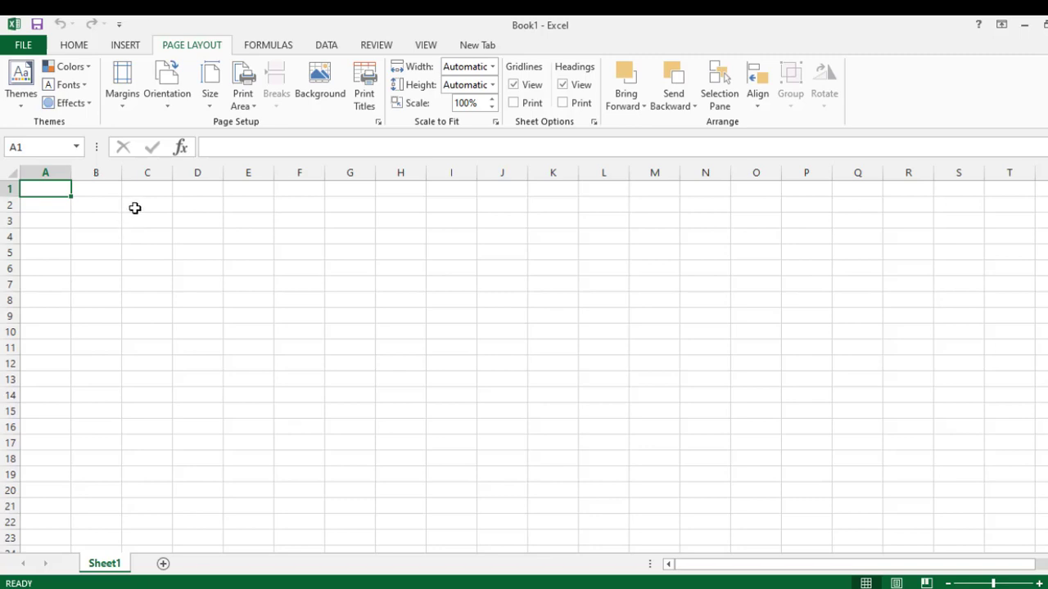
- Turn Gridlines View off and back on, then show the Formulas tab
{"action": "left_click", "coordinate": [513, 86]}
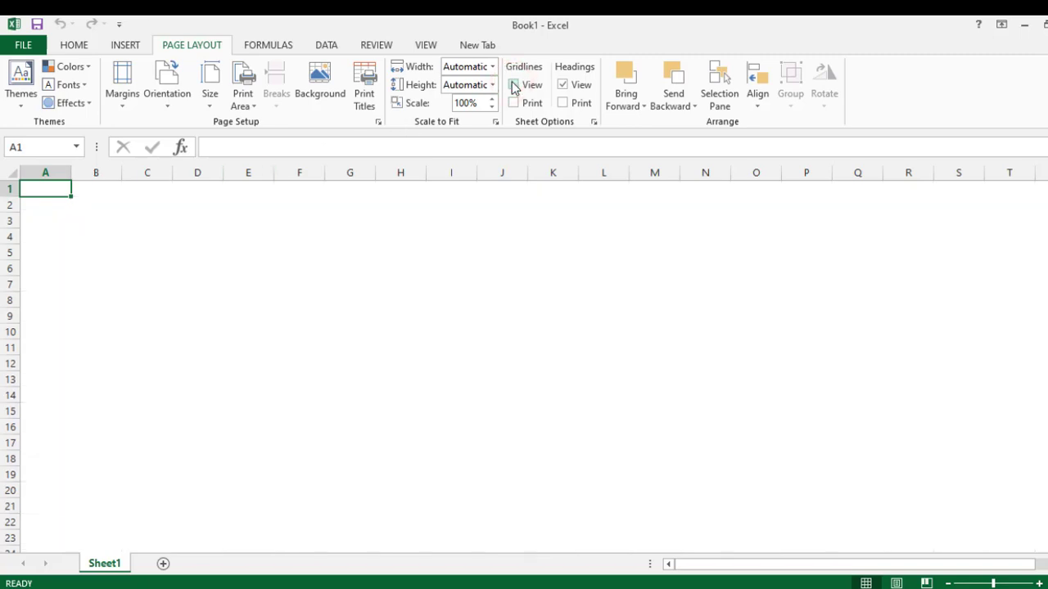
{"action": "left_click", "coordinate": [513, 85]}
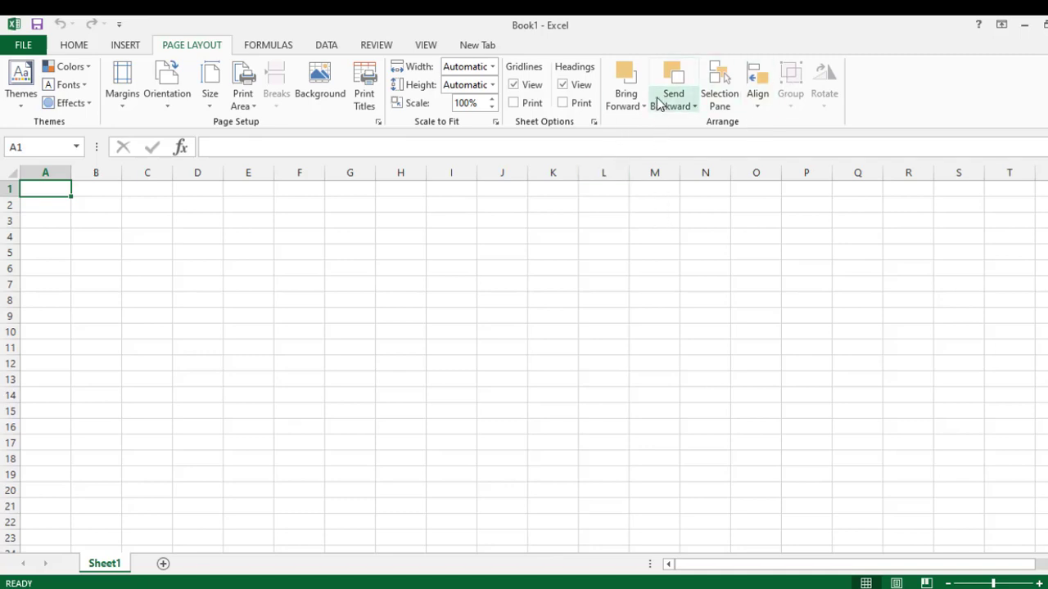
{"action": "left_click", "coordinate": [268, 46]}
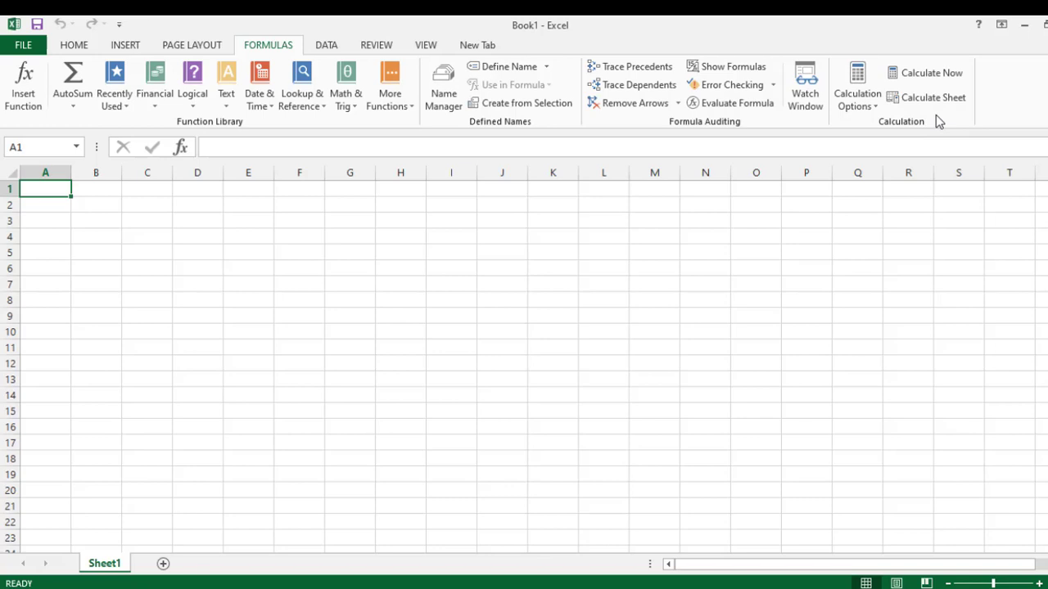
- Look at the Data tab, then move on to the Review tab
{"action": "left_click", "coordinate": [327, 47]}
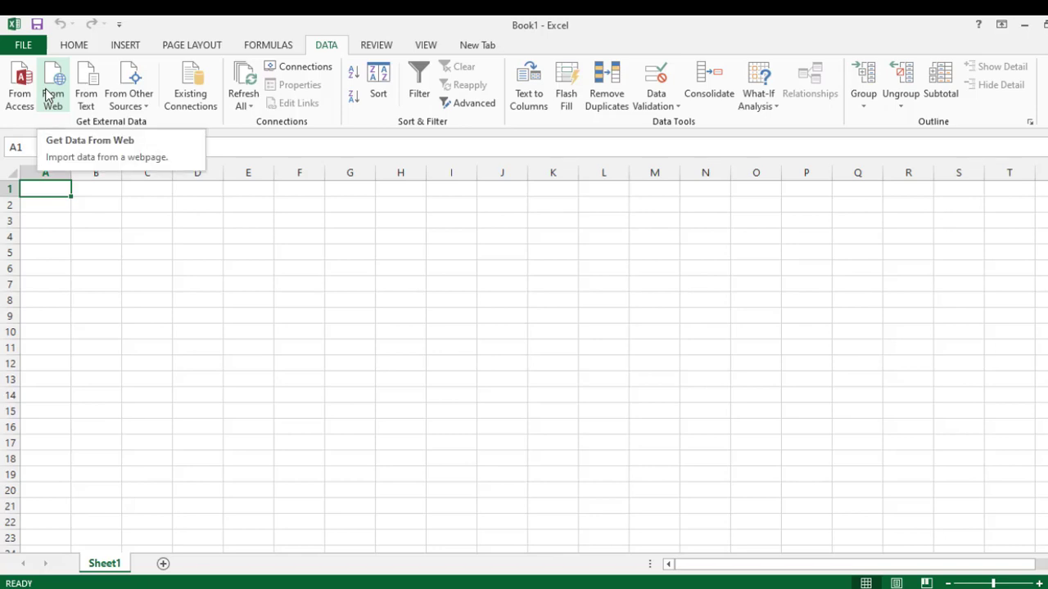
{"action": "left_click", "coordinate": [367, 45]}
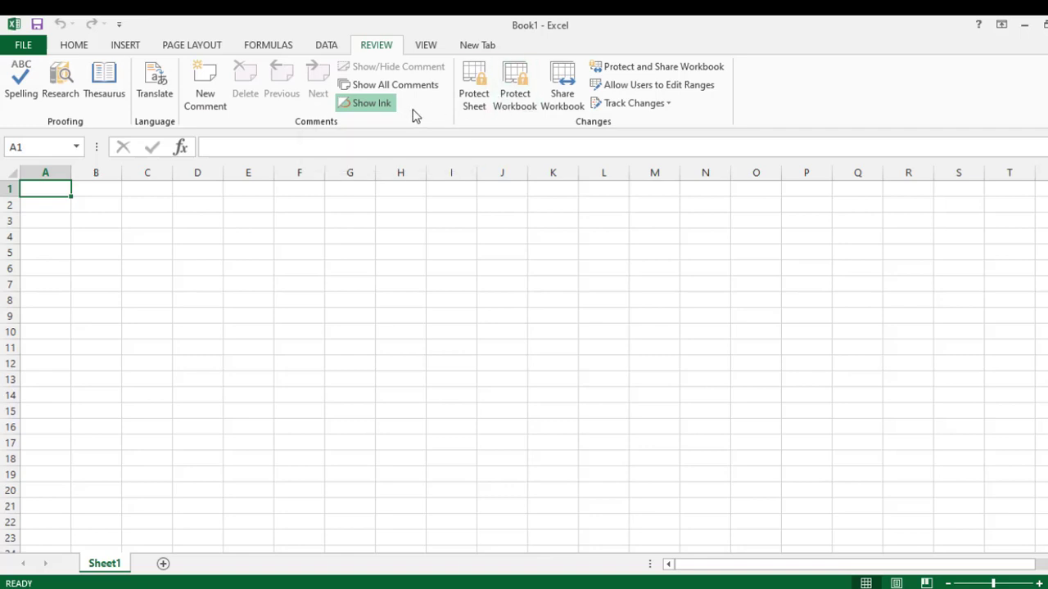
- Look at the View tab, then show the custom New Tab holding Form
{"action": "left_click", "coordinate": [427, 50]}
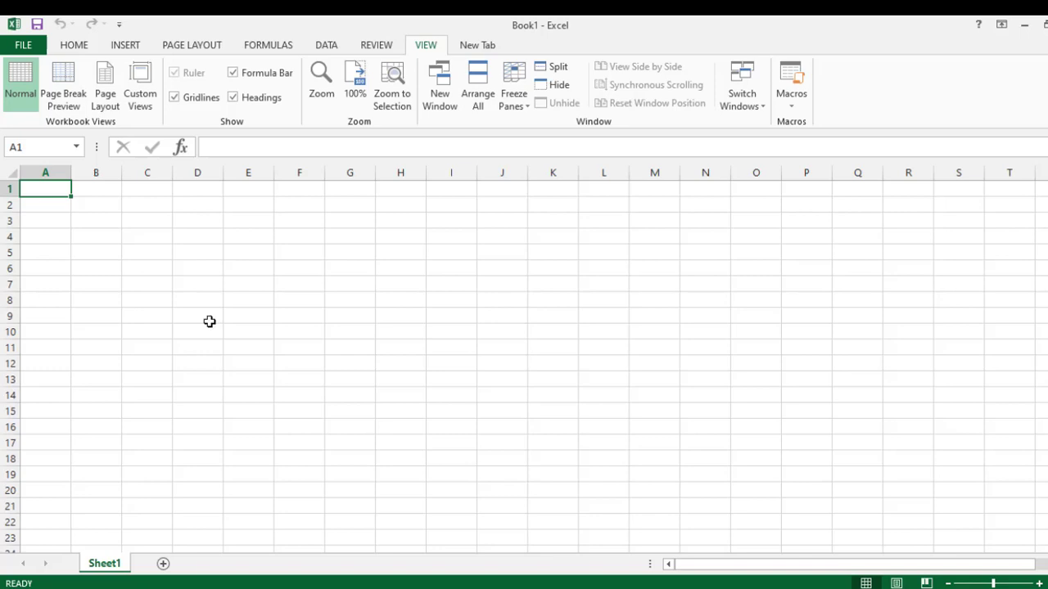
{"action": "left_click", "coordinate": [472, 48]}
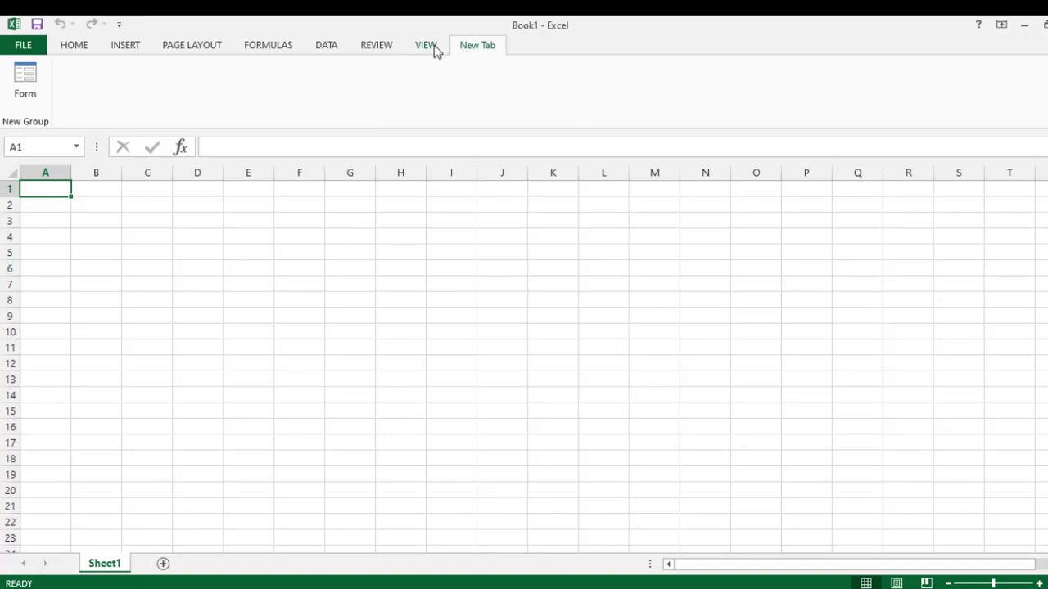
- Switch the ribbon back to the Home tab
{"action": "left_click", "coordinate": [72, 49]}
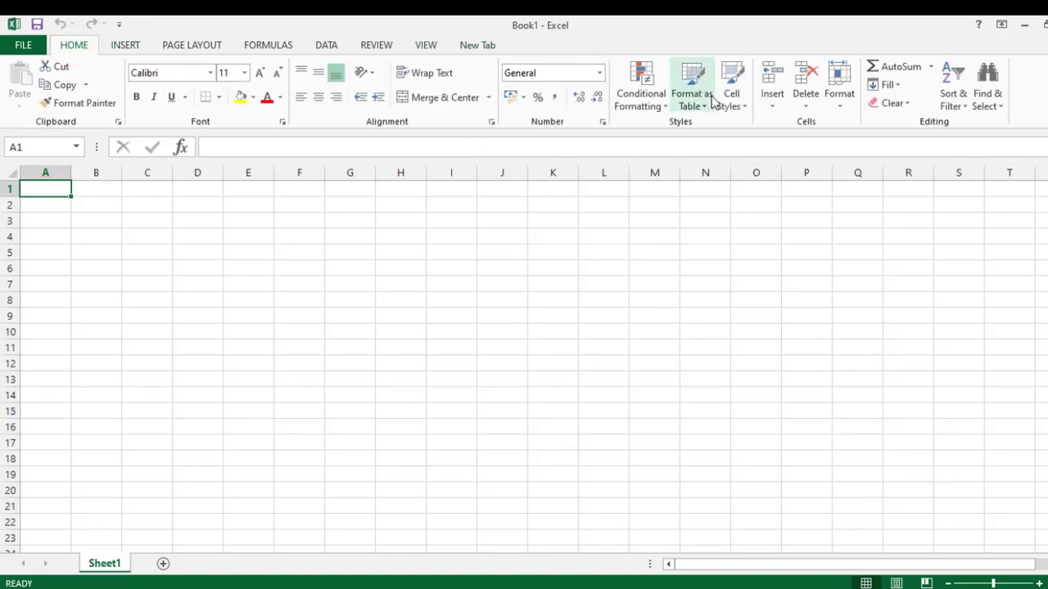